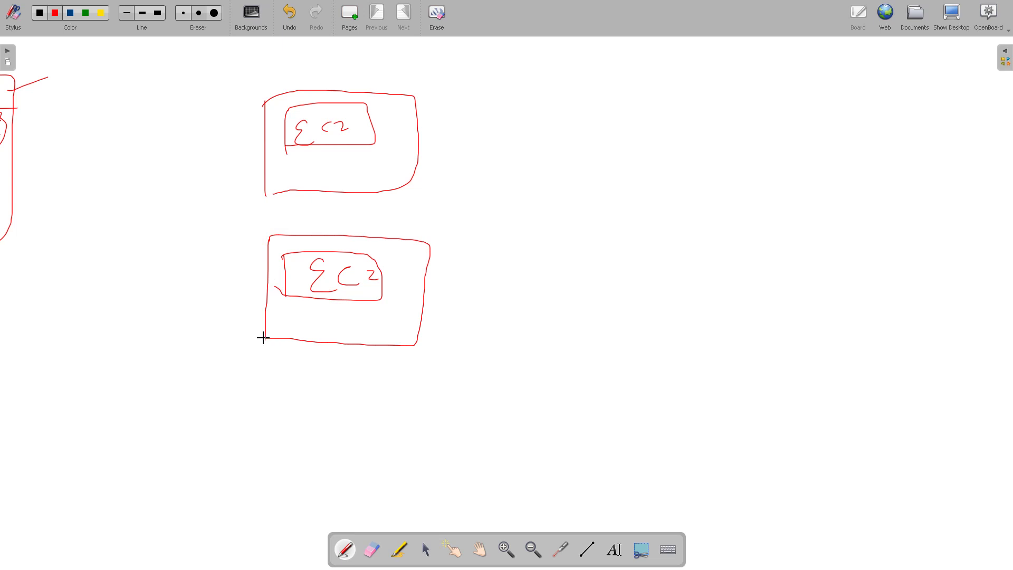
- Handwrite the label "Hardware 1" in the lower EC2 box and "H2" in the upper EC2 box
left_click_drag(287, 317, 327, 328)
left_click_drag(330, 320, 400, 327)
left_click_drag(336, 154, 336, 177)
mouse_move(336, 168)
left_mouse_down()
mouse_move(359, 164)
mouse_move(359, 176)
left_mouse_up()
left_click_drag(367, 165, 398, 173)
- Sketch a third hardware box beside the H2 box, containing a circled EC2 and the label "H3"
mouse_move(599, 95)
left_mouse_down()
mouse_move(597, 188)
mouse_move(639, 178)
mouse_move(607, 177)
left_mouse_up()
left_click_drag(636, 133, 637, 149)
left_click_drag(653, 137, 664, 142)
mouse_move(615, 147)
left_mouse_down()
mouse_move(663, 121)
mouse_move(616, 153)
mouse_move(660, 167)
left_mouse_up()
left_click_drag(662, 158, 666, 174)
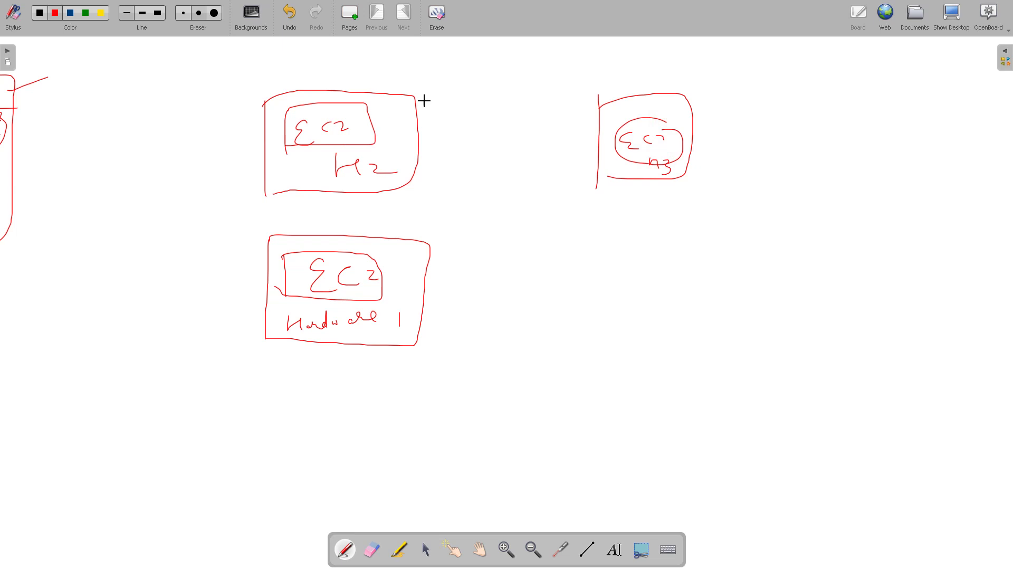
- Cross out the EC2 corner of the H2 box and frame the H2 and Hardware 1 boxes together, labelled "us-east 1"
left_click_drag(374, 88, 413, 127)
left_click_drag(405, 84, 358, 143)
left_click_drag(219, 69, 218, 388)
mouse_move(218, 66)
left_mouse_down()
mouse_move(468, 294)
mouse_move(278, 349)
mouse_move(235, 345)
left_mouse_up()
left_click_drag(420, 60, 431, 73)
left_click_drag(444, 66, 489, 70)
- Draw a larger frame around the H3 box and label it "us-east-2"
mouse_move(585, 60)
left_mouse_down()
mouse_move(570, 201)
mouse_move(721, 145)
mouse_move(535, 187)
left_mouse_up()
mouse_move(591, 52)
left_mouse_down()
mouse_move(607, 66)
mouse_move(648, 68)
left_mouse_up()
left_click_drag(650, 63, 664, 70)
mouse_move(669, 57)
left_mouse_down()
mouse_move(668, 70)
mouse_move(684, 67)
left_mouse_up()
left_click_drag(688, 64, 697, 78)
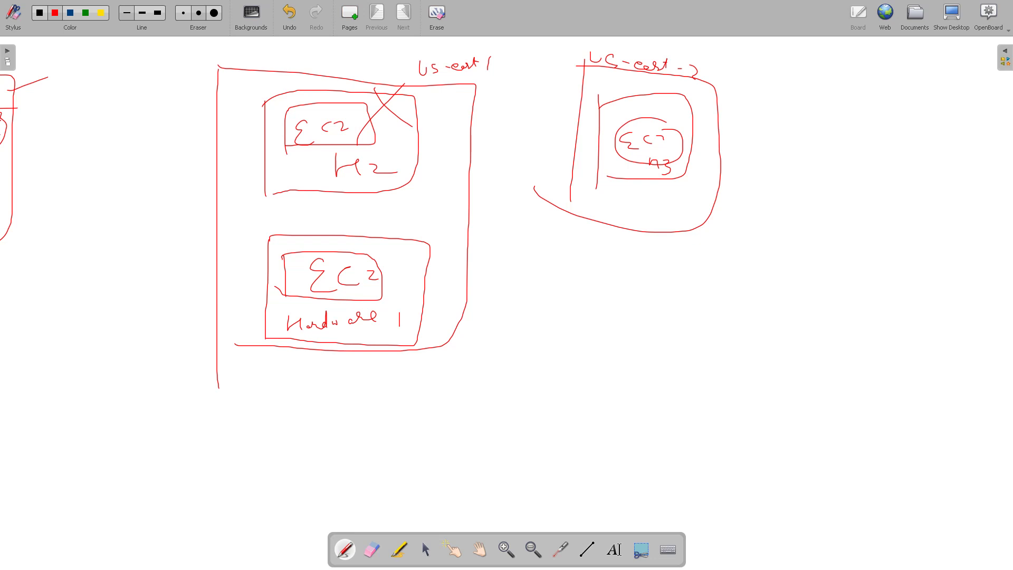
- Switch to the AWS console in the browser and open the EC2 placement groups list
left_click(951, 17)
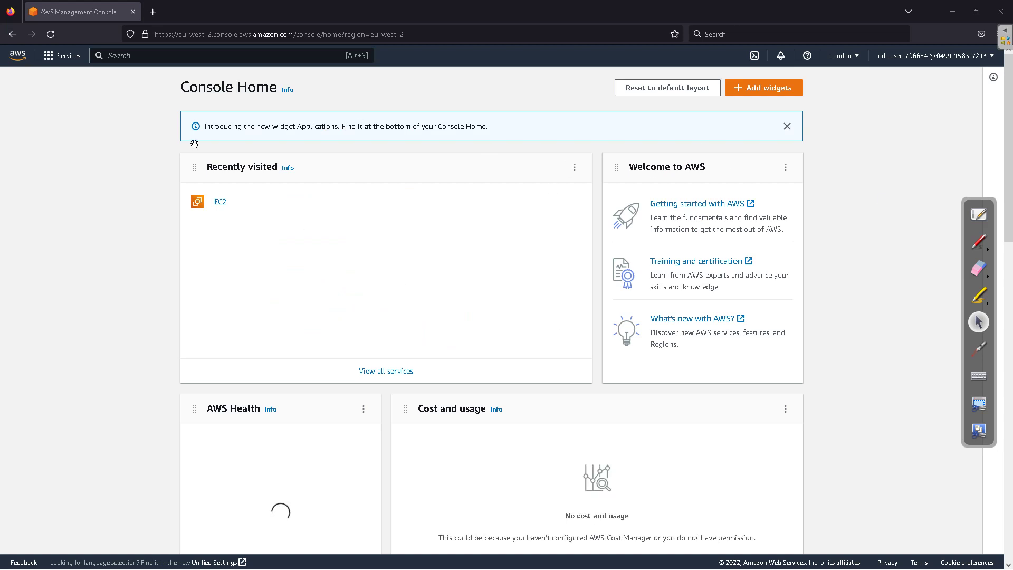
left_click(220, 202)
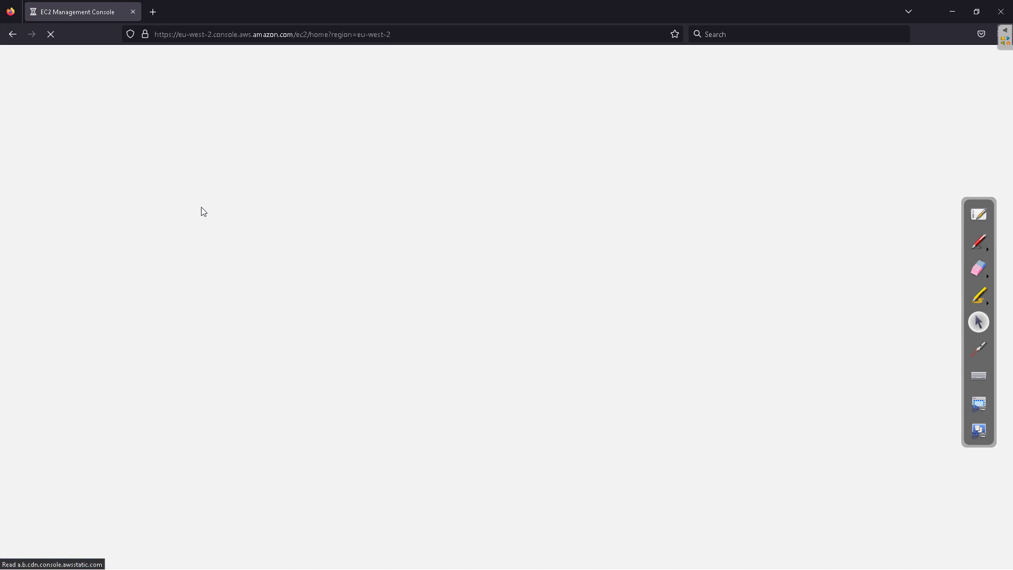
left_click(145, 56)
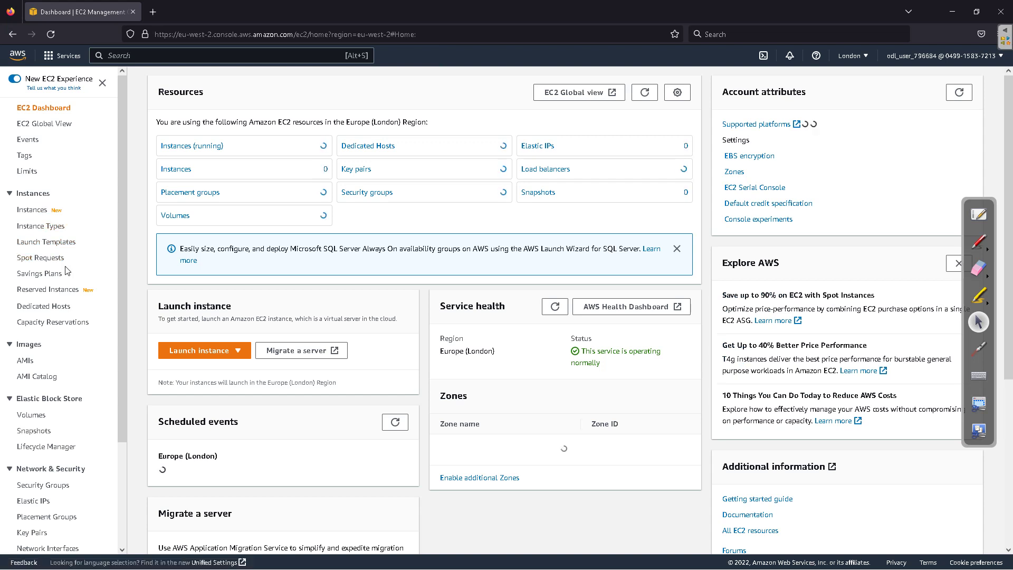
scroll(67, 272, "down", 2)
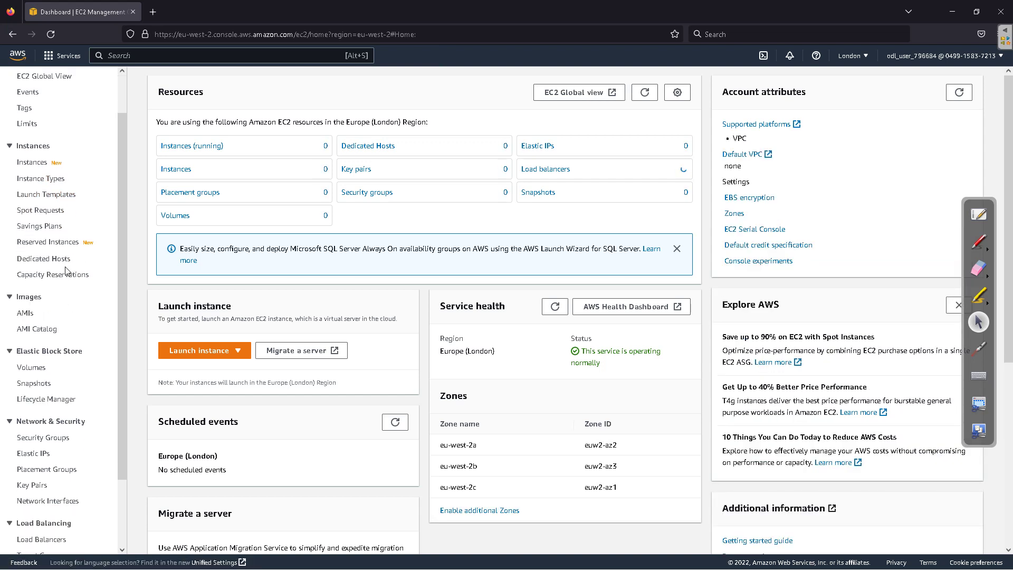
scroll(69, 257, "down", 3)
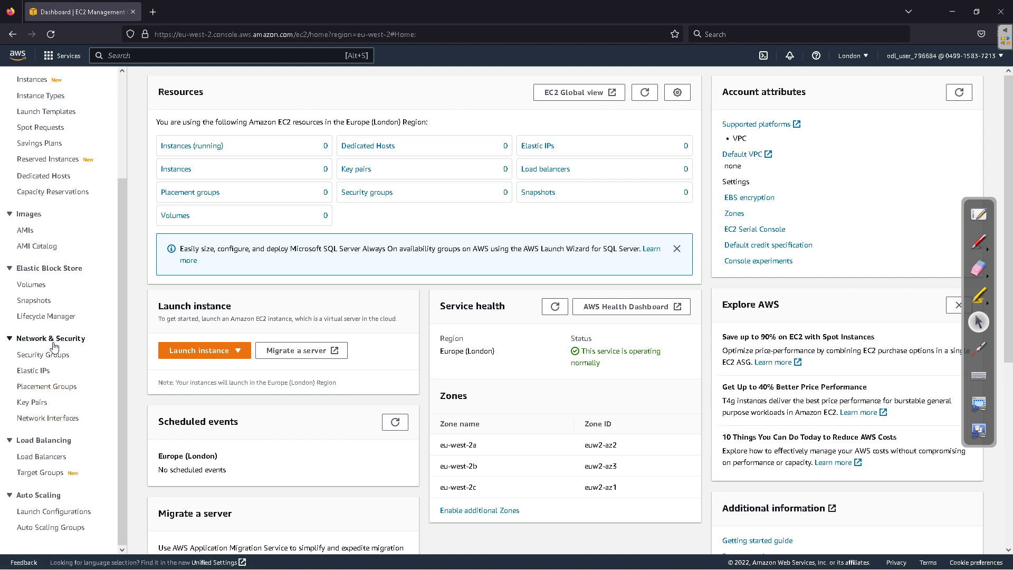
left_click(44, 390)
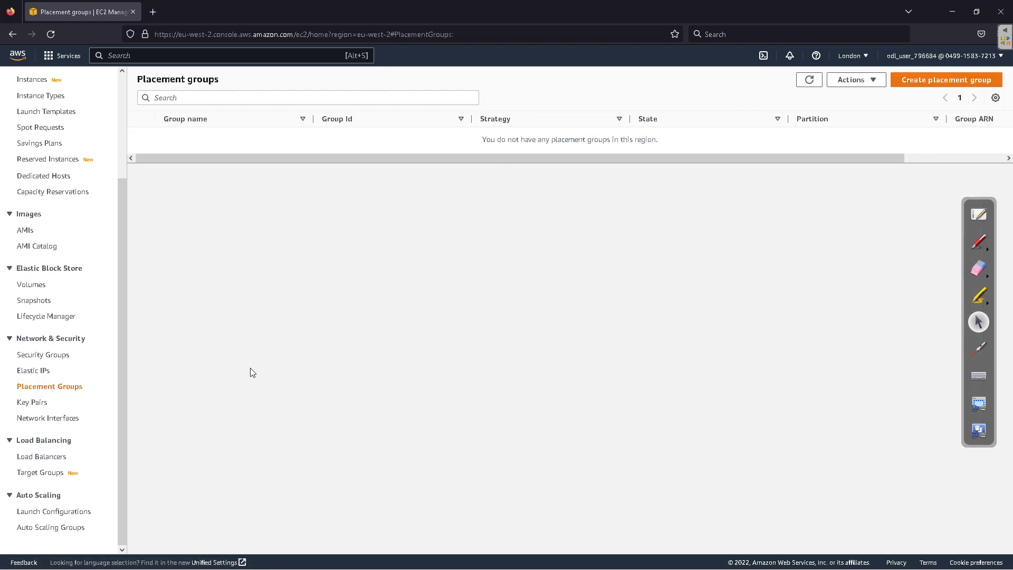
- Create a placement group named placement1 with the Cluster strategy
left_click(951, 86)
left_click(114, 193)
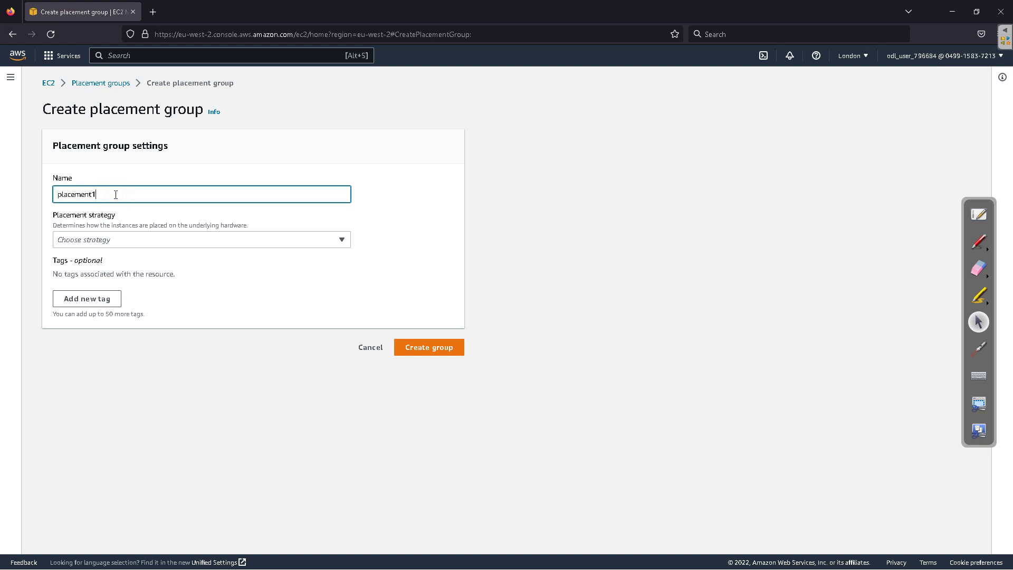
left_click(117, 241)
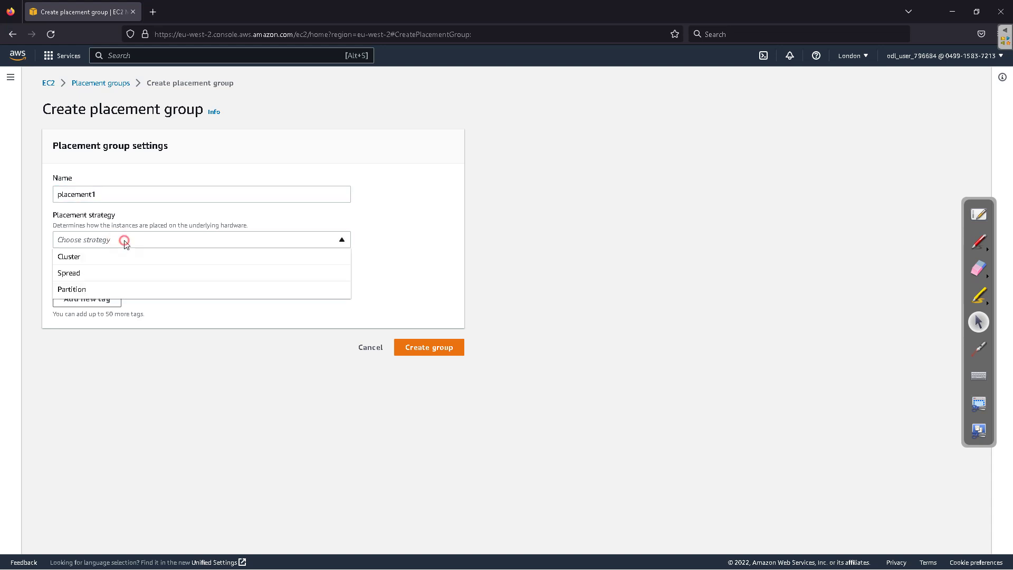
left_click(78, 260)
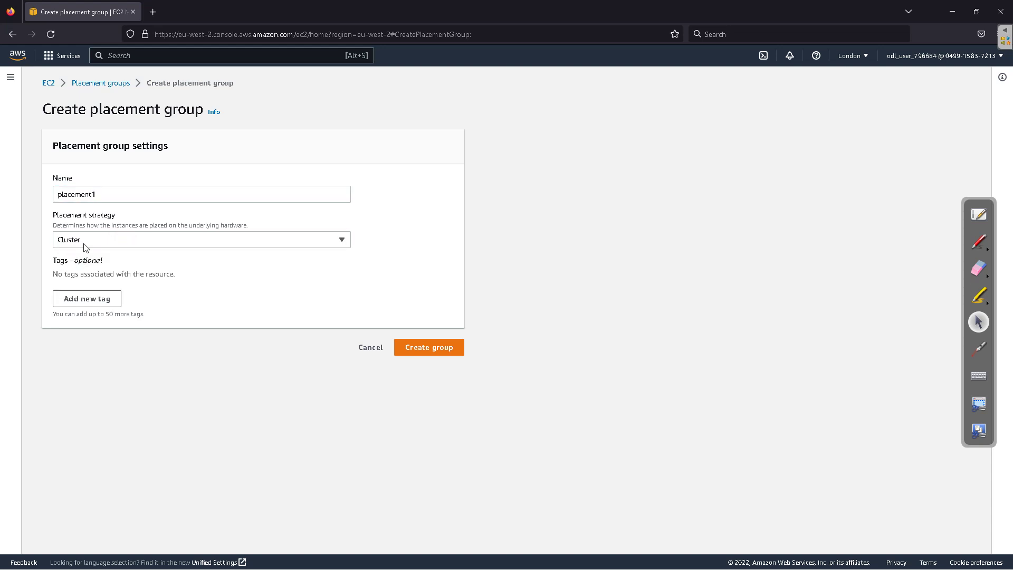
left_click(411, 345)
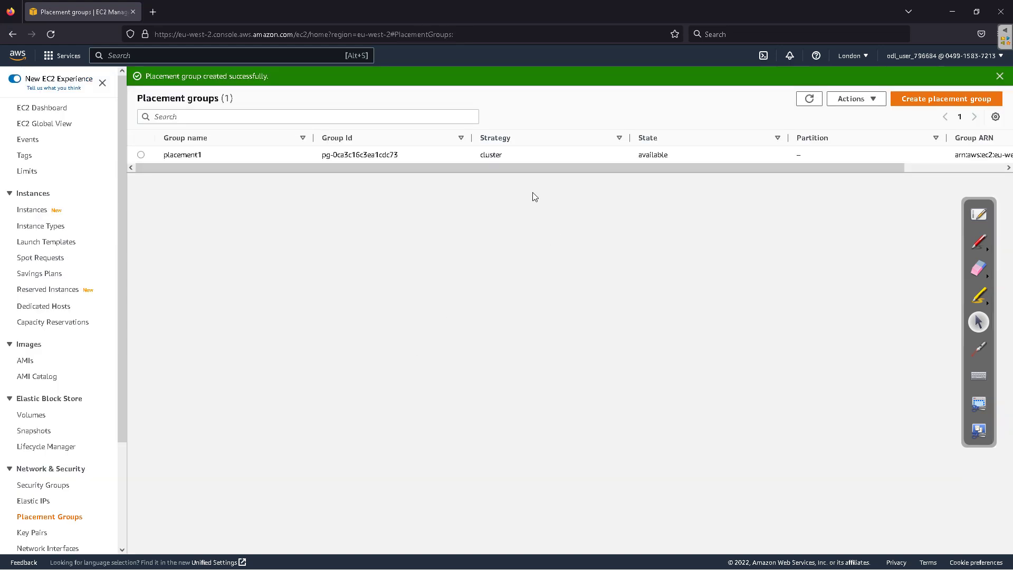
- Create a placement group named placement2 with the Spread strategy and the Rack (No restrictions) spread level
left_click(926, 99)
left_click(163, 190)
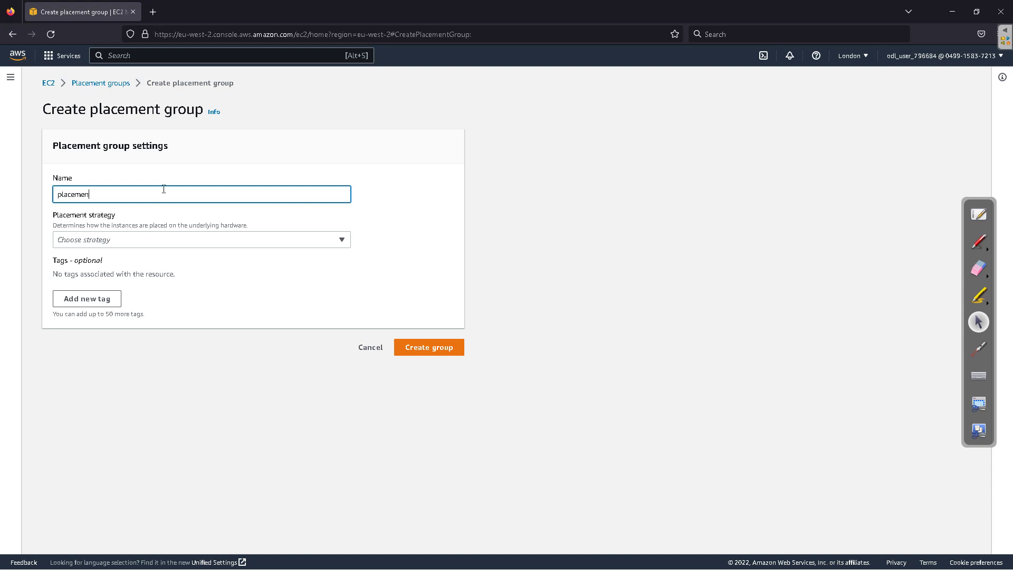
left_click(168, 240)
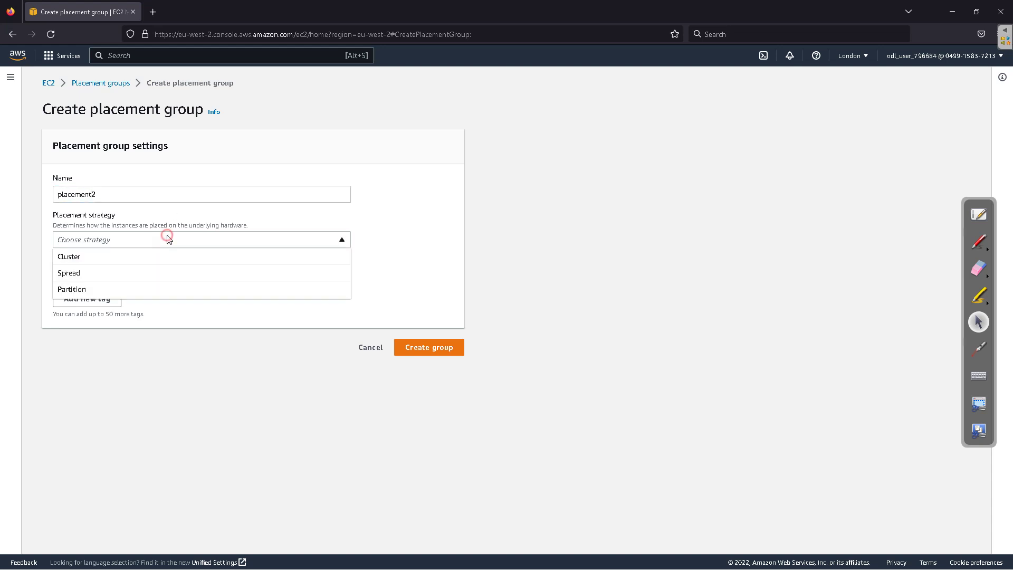
left_click(104, 272)
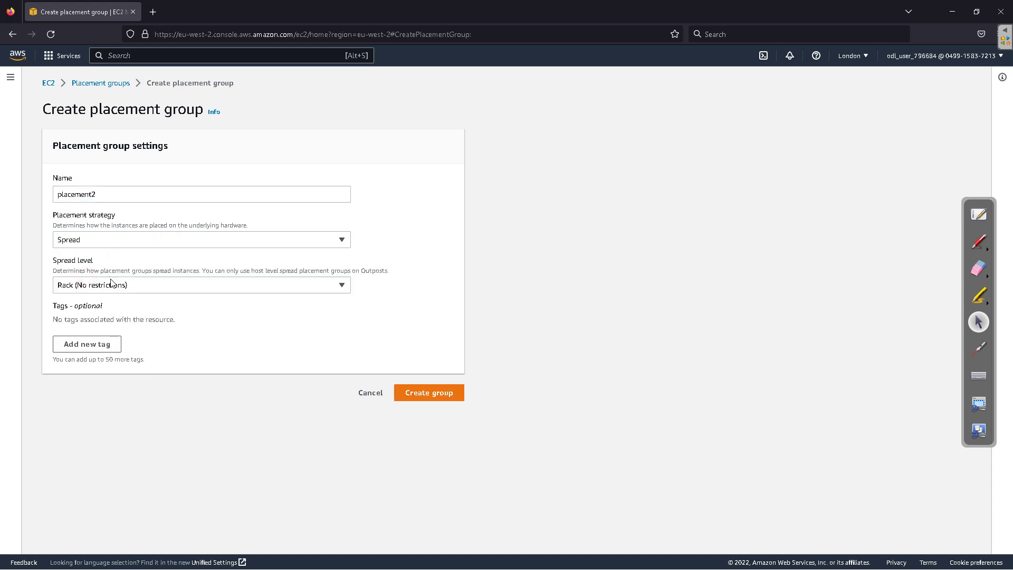
left_click(79, 286)
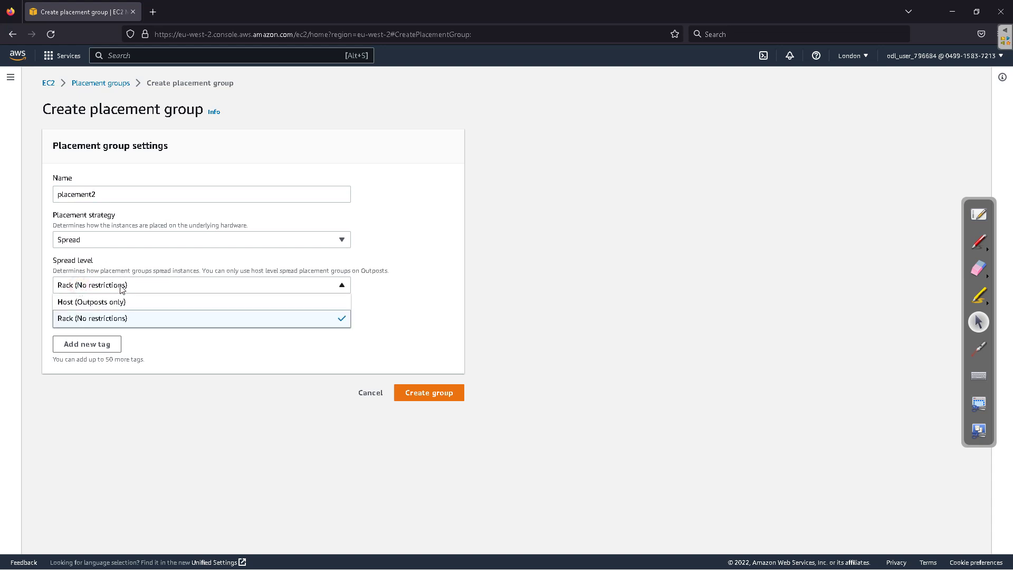
left_click(116, 280)
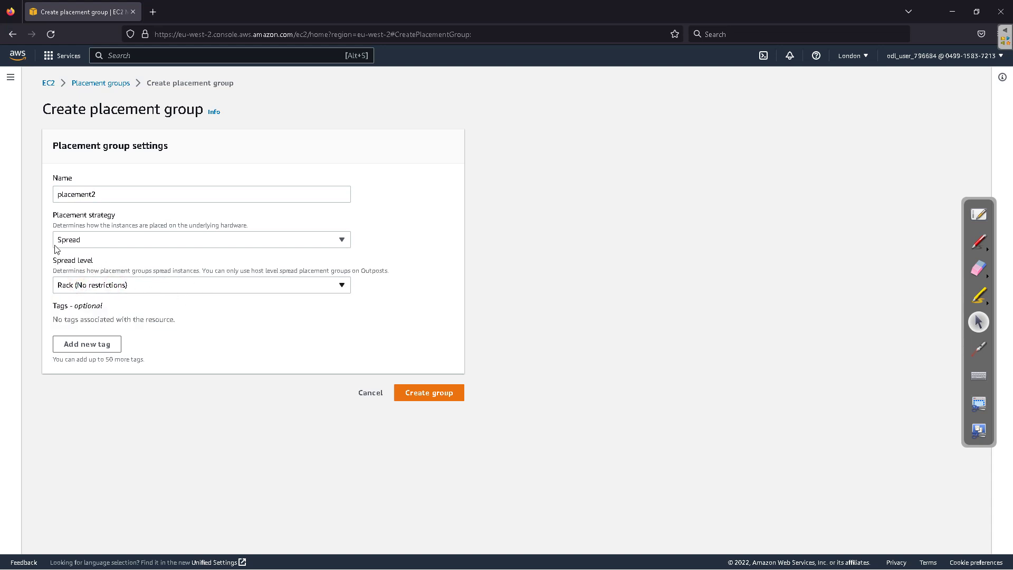
left_click(429, 391)
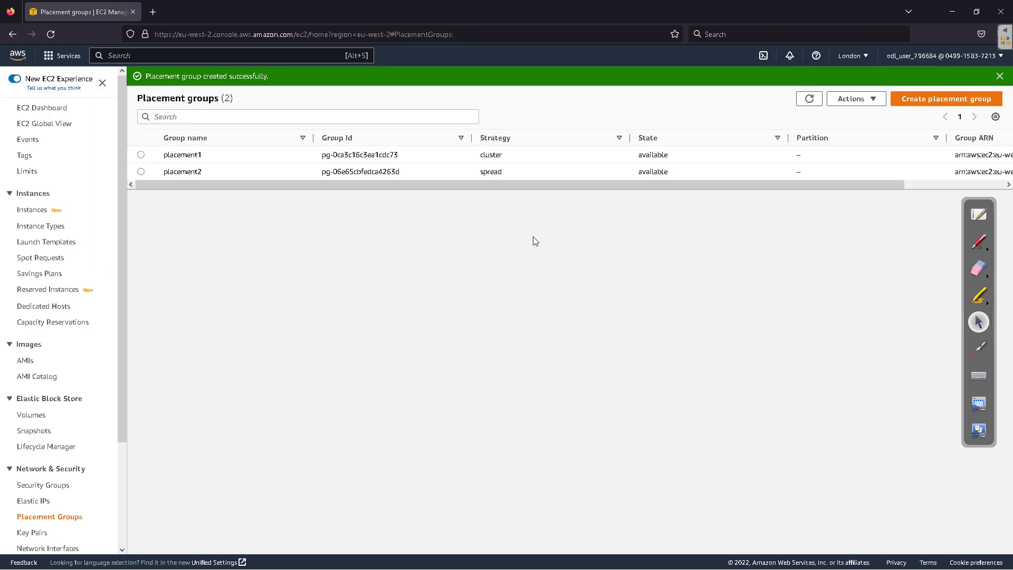
- Create a placement group named placement3 with the Partition strategy and 7 partitions
left_click(917, 99)
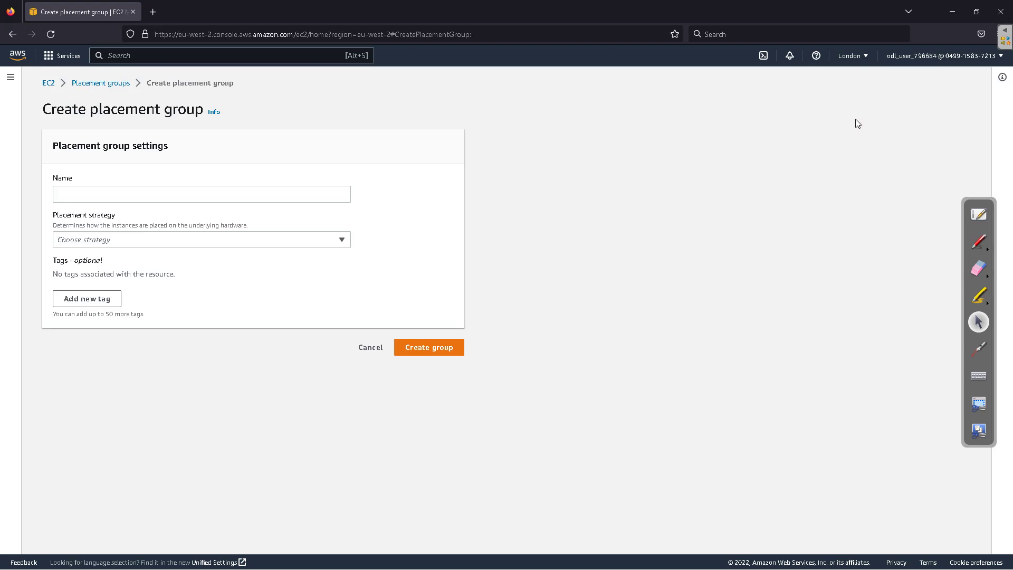
left_click(166, 195)
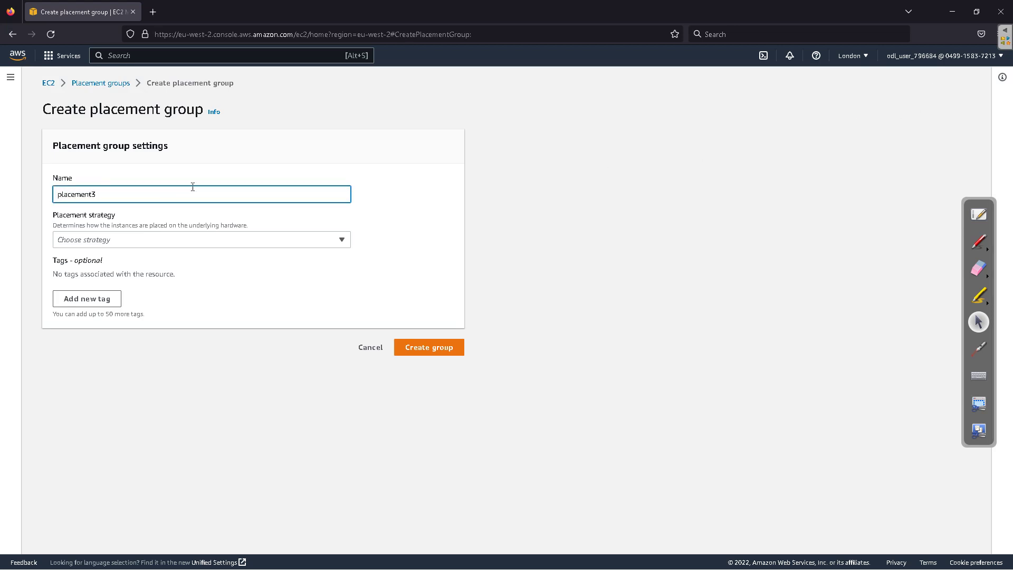
left_click(158, 240)
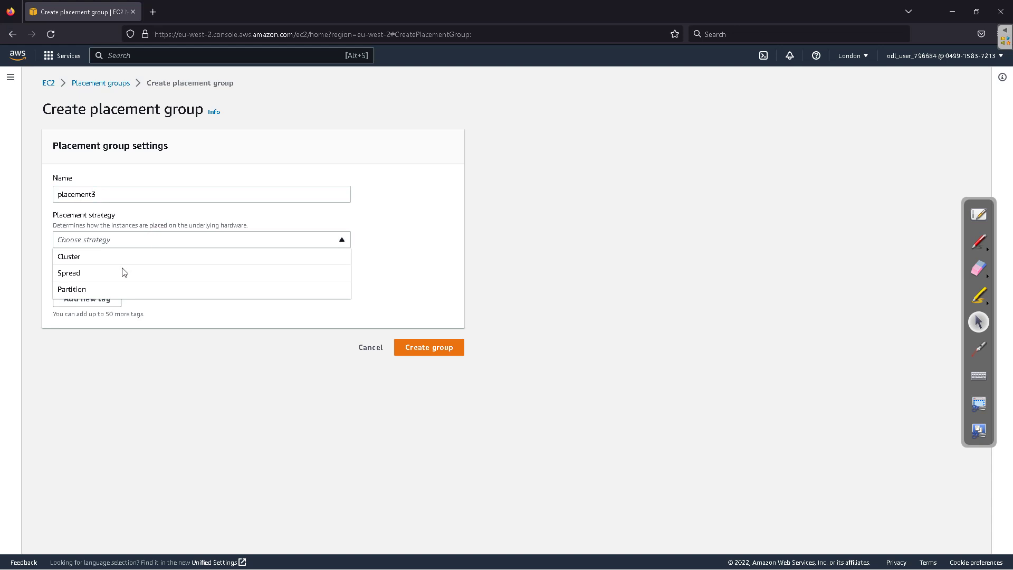
left_click(74, 290)
left_click(74, 288)
left_click(84, 287)
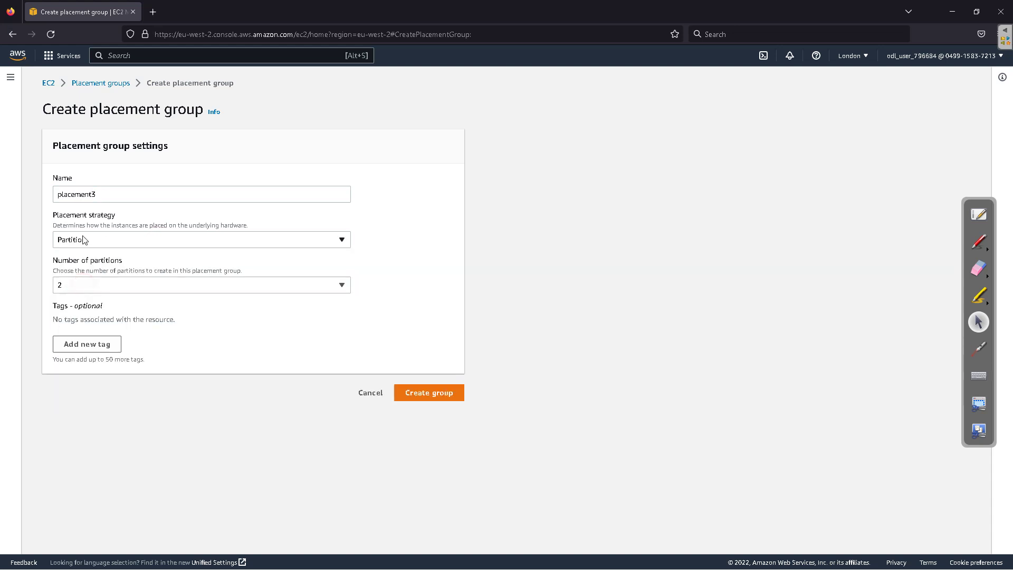
left_click(86, 293)
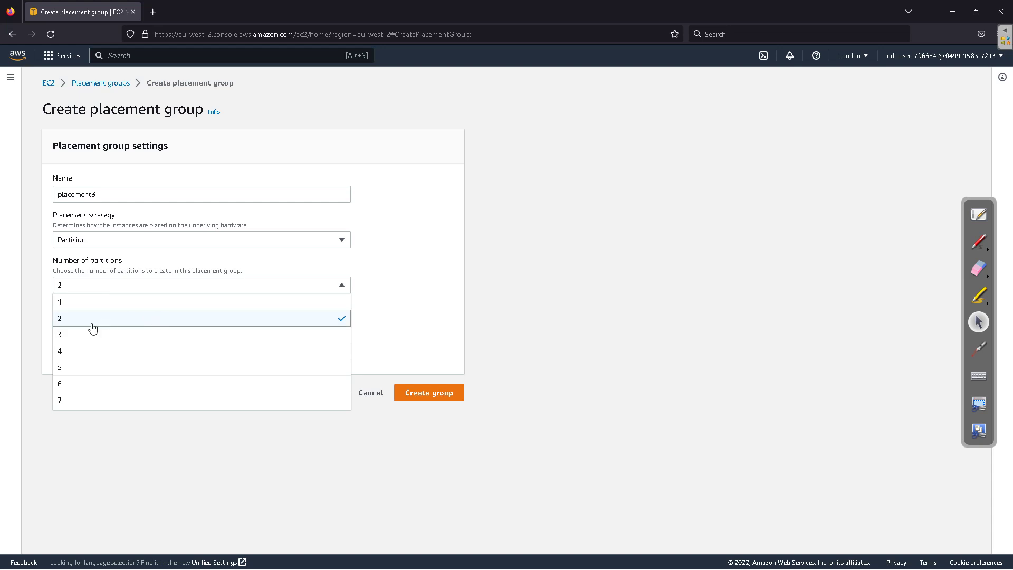
left_click(77, 401)
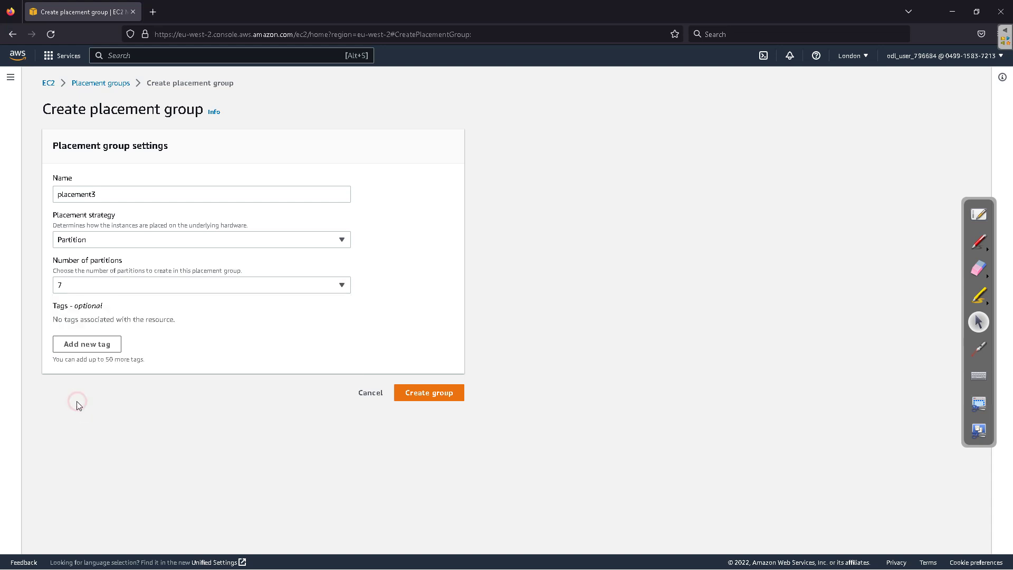
left_click(118, 288)
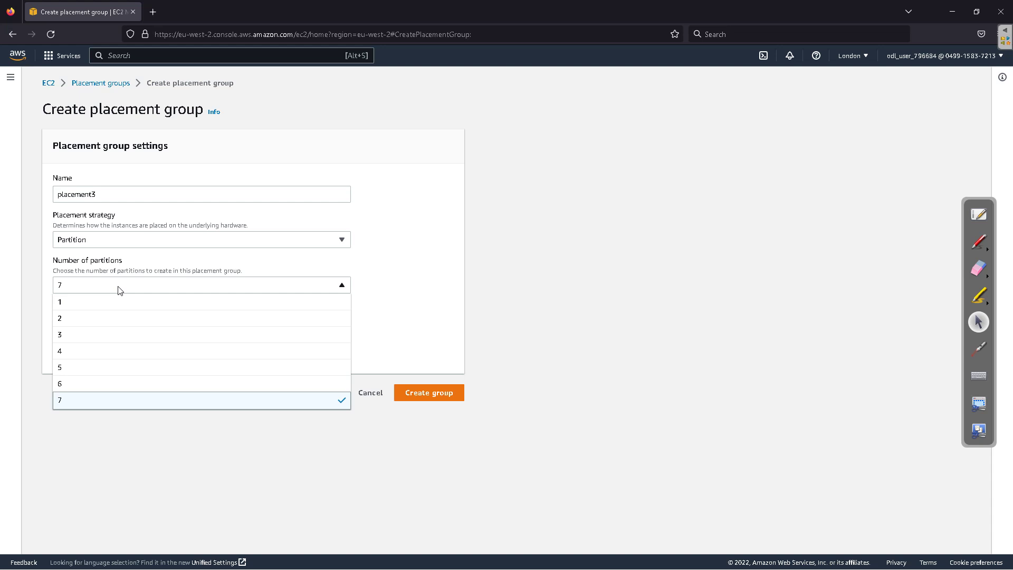
left_click(65, 405)
left_click(441, 394)
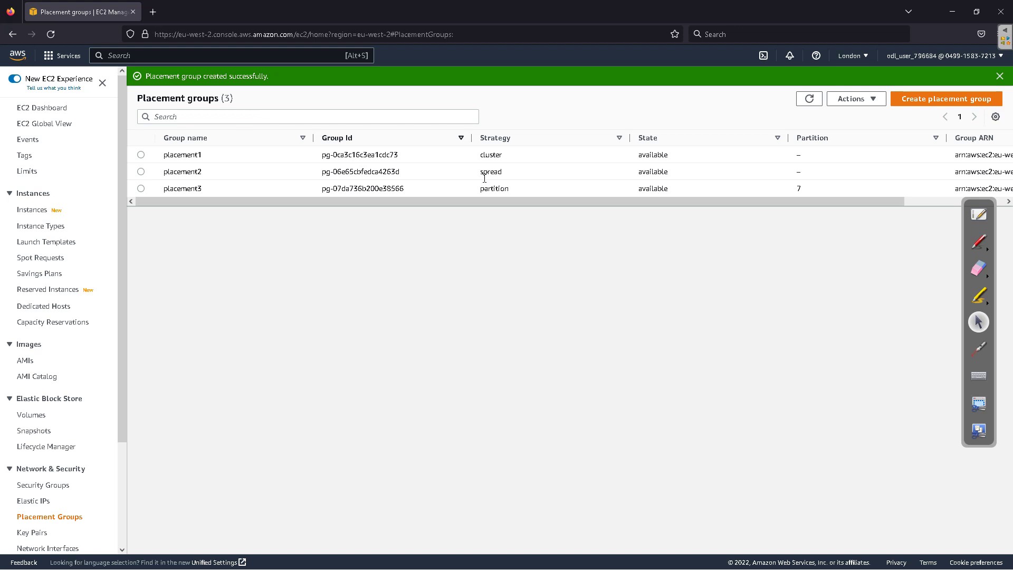
- Start launching a new EC2 instance and name it test
left_click_drag(460, 201, 846, 131)
left_click_drag(670, 200, 256, 206)
left_click(37, 210)
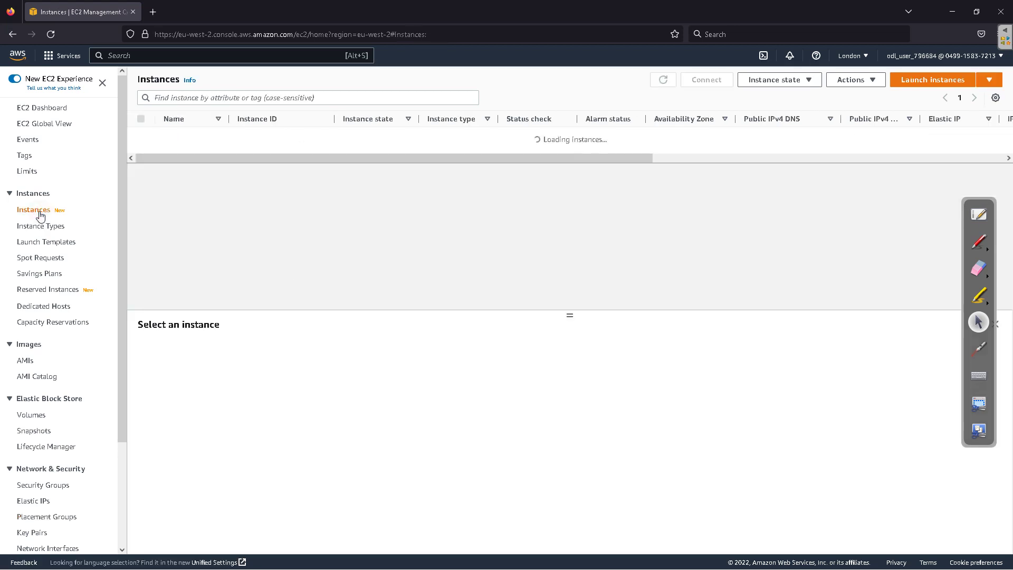
left_click(922, 84)
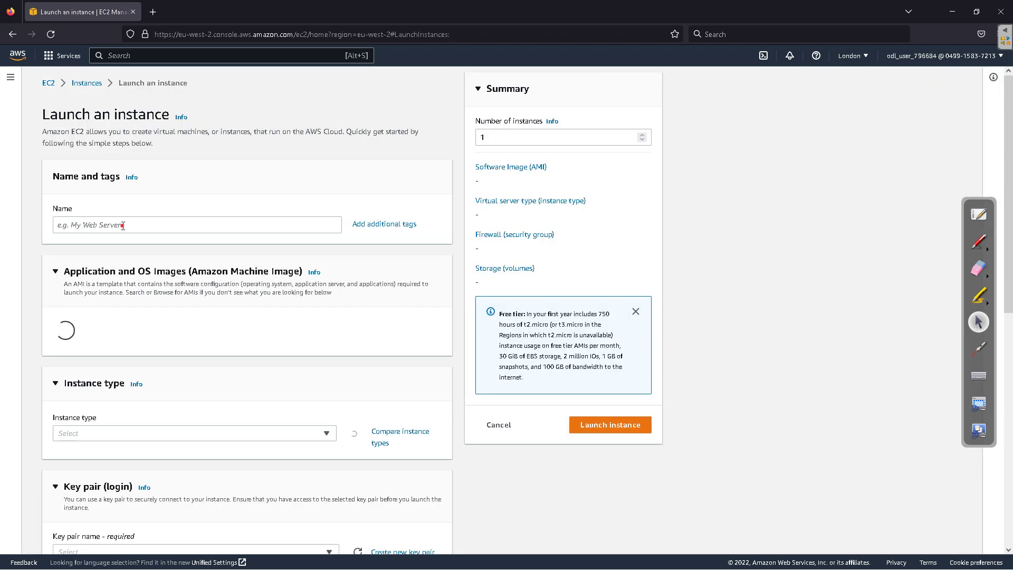
left_click(130, 227)
type("test")
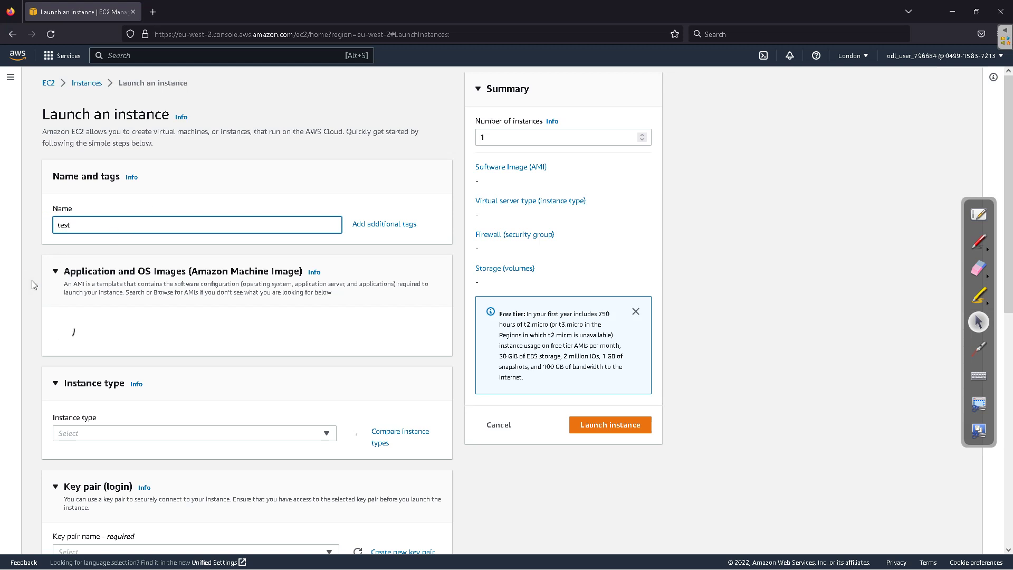
- Expand the advanced details of the new instance and locate the Placement group setting
scroll(31, 280, "down", 6)
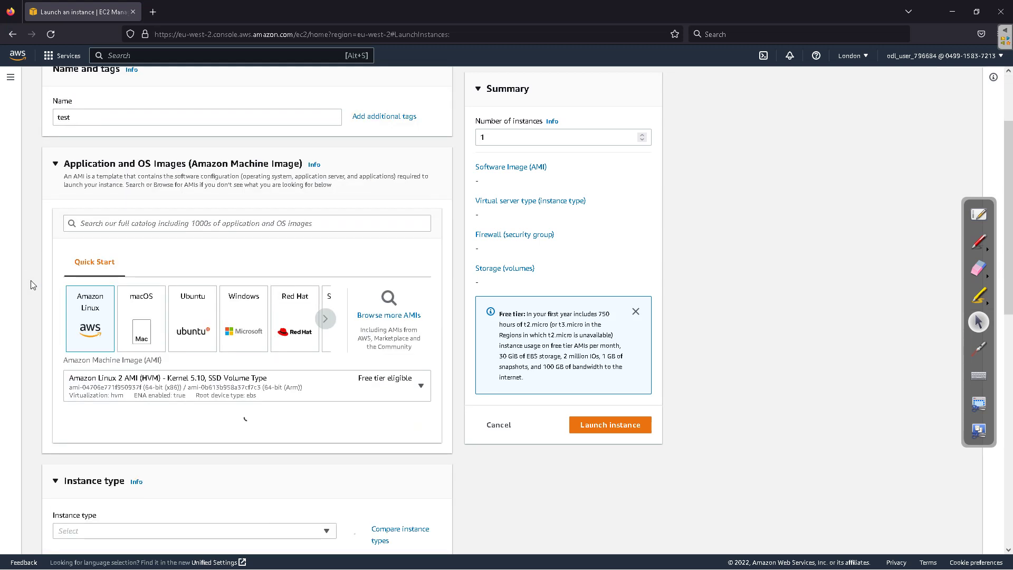
scroll(264, 252, "up", 4)
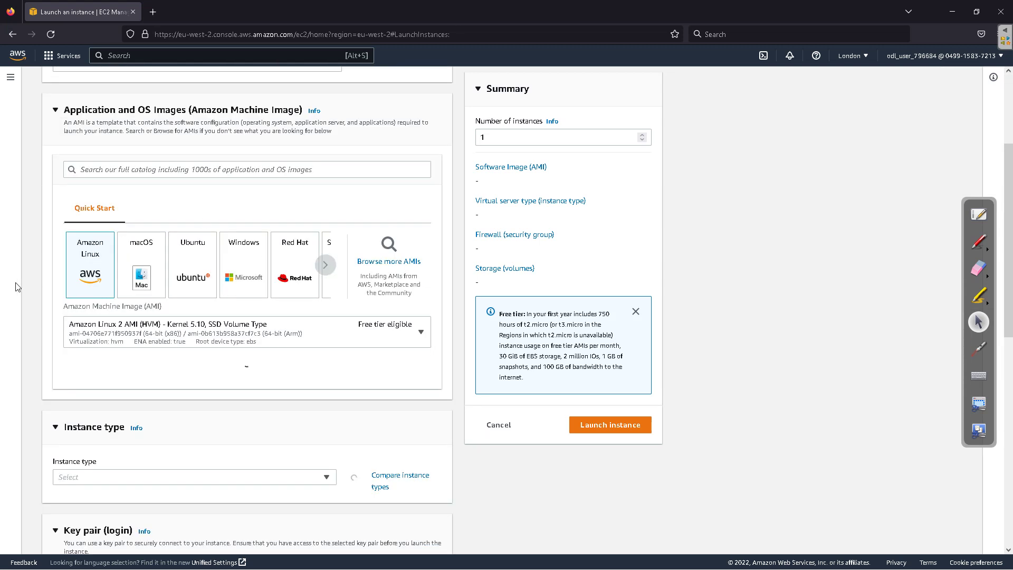
scroll(120, 291, "down", 10)
scroll(120, 290, "down", 3)
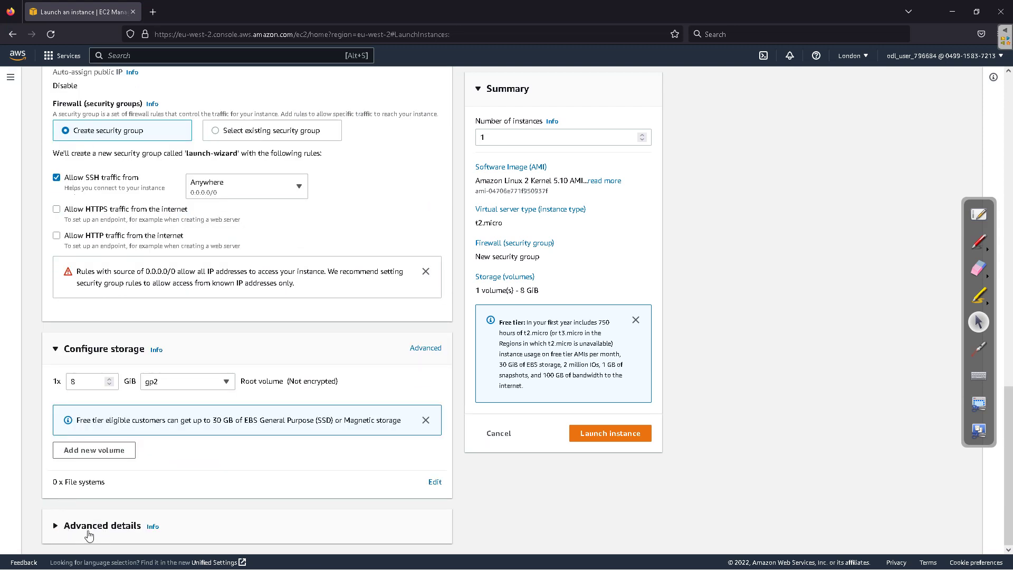
left_click(54, 526)
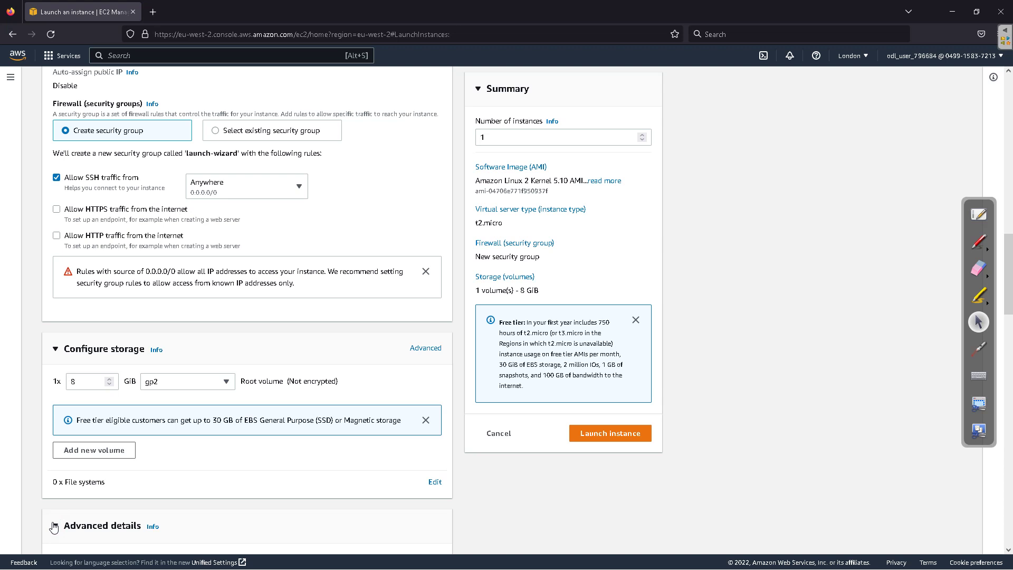
scroll(45, 520, "down", 14)
scroll(44, 515, "down", 11)
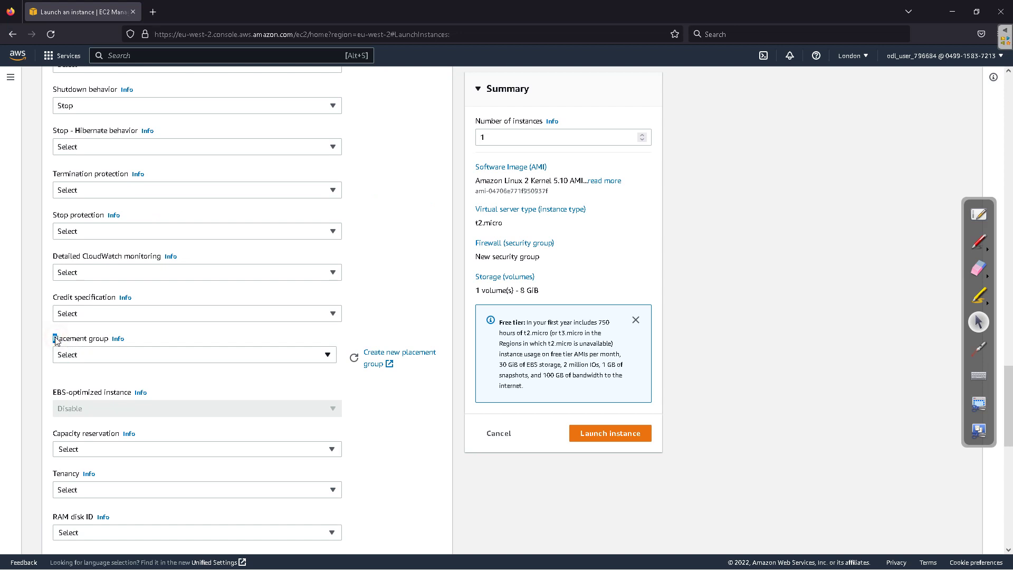
left_click_drag(57, 338, 108, 343)
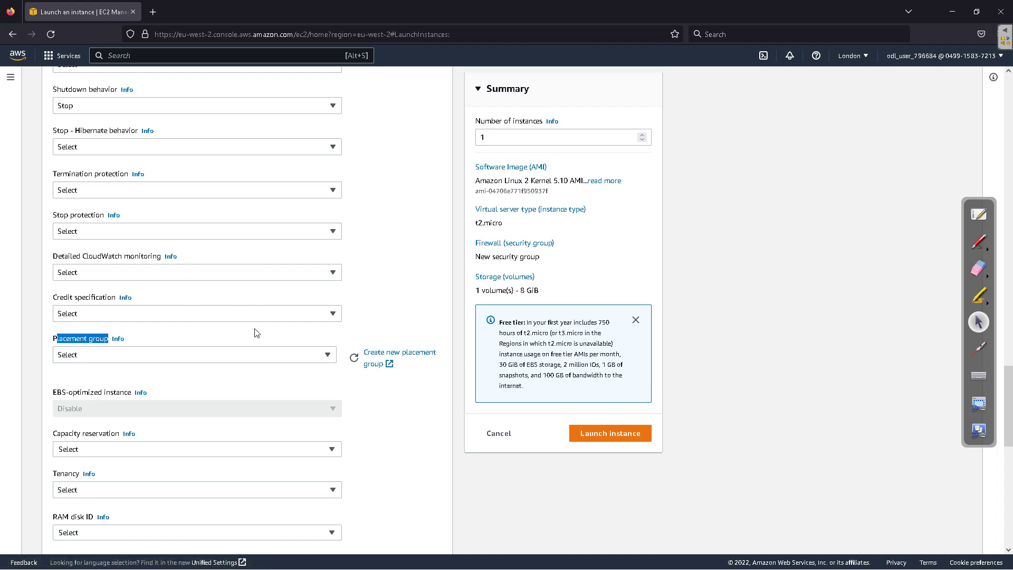
- Check the existing placement groups through the launch form's link for creating a new one, and return to the Placement group setting
left_click(389, 358)
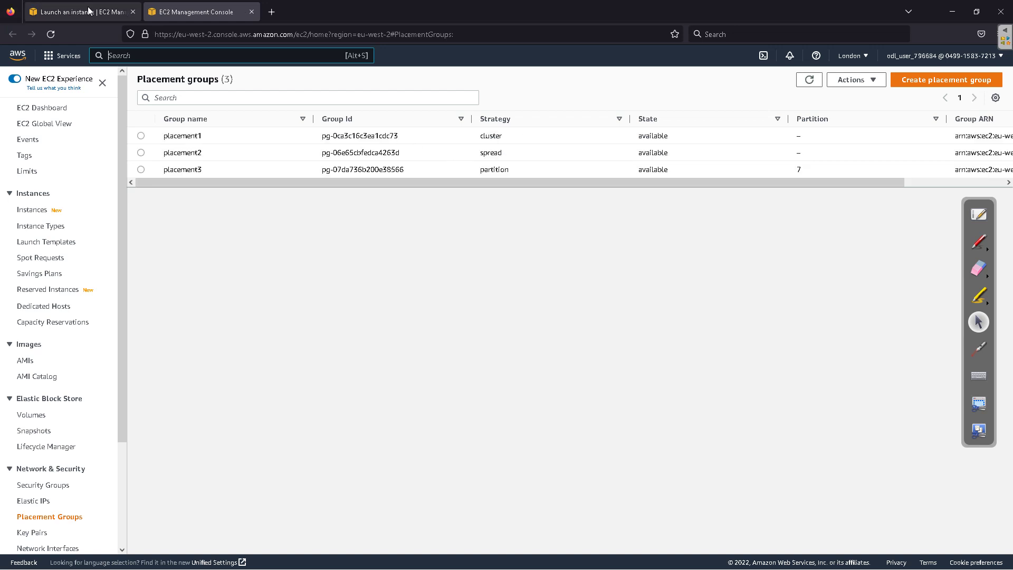
left_click(125, 5)
scroll(112, 361, "down", 1)
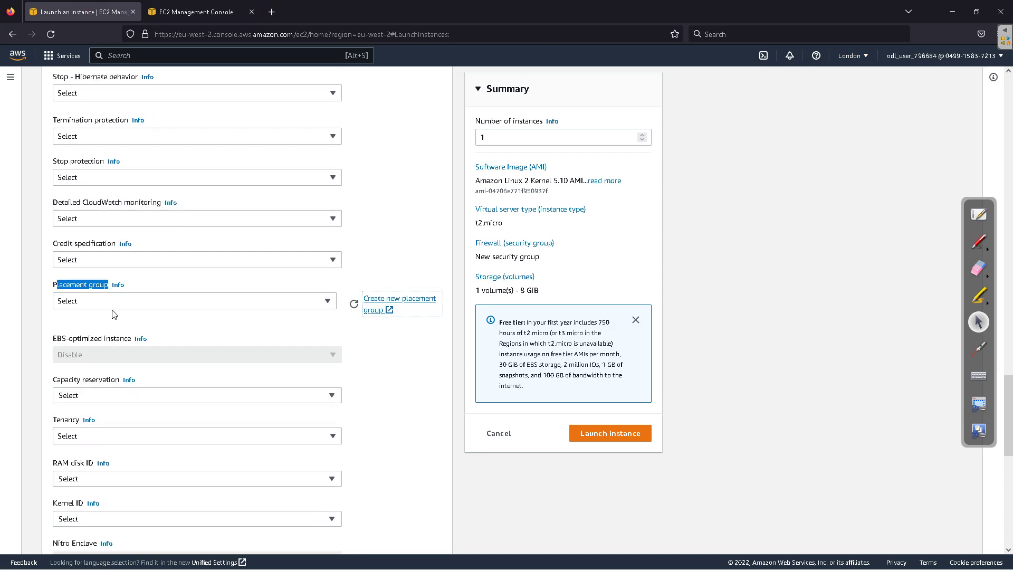
- Try assigning placement1 with the cluster strategy to the instance, and switch the selection to placement2 with the spread strategy
left_click(114, 301)
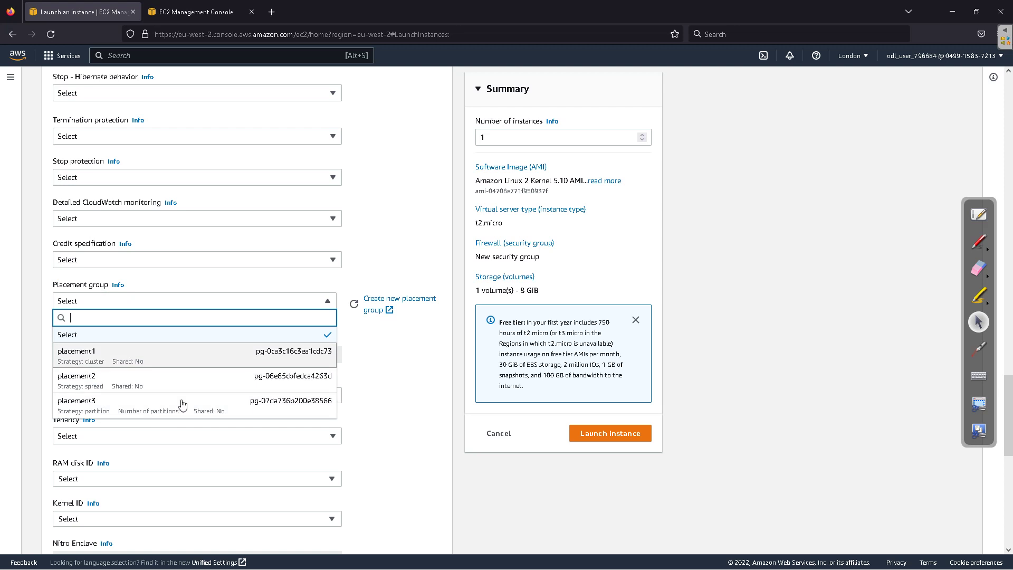
left_click(125, 361)
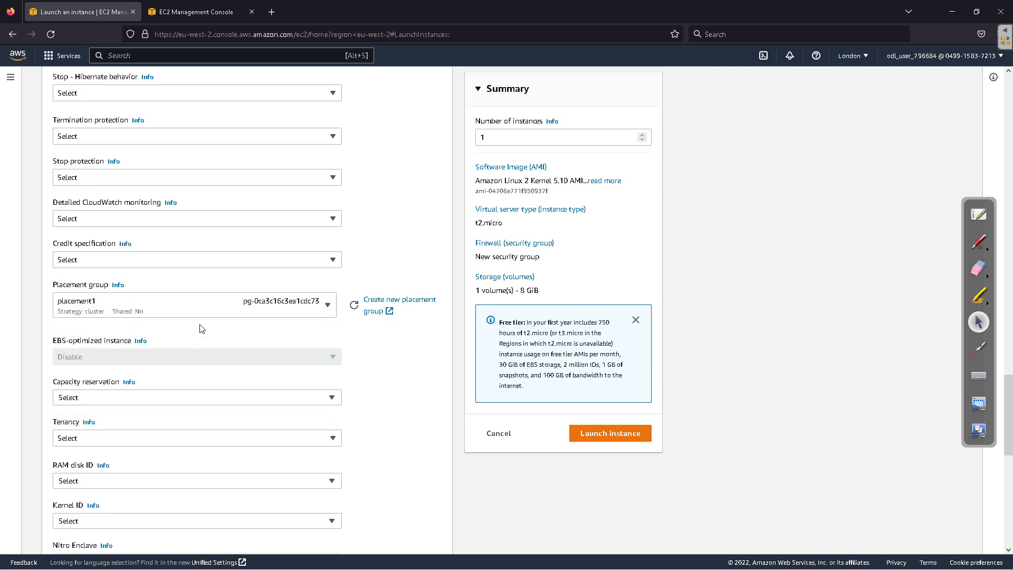
left_click(206, 309)
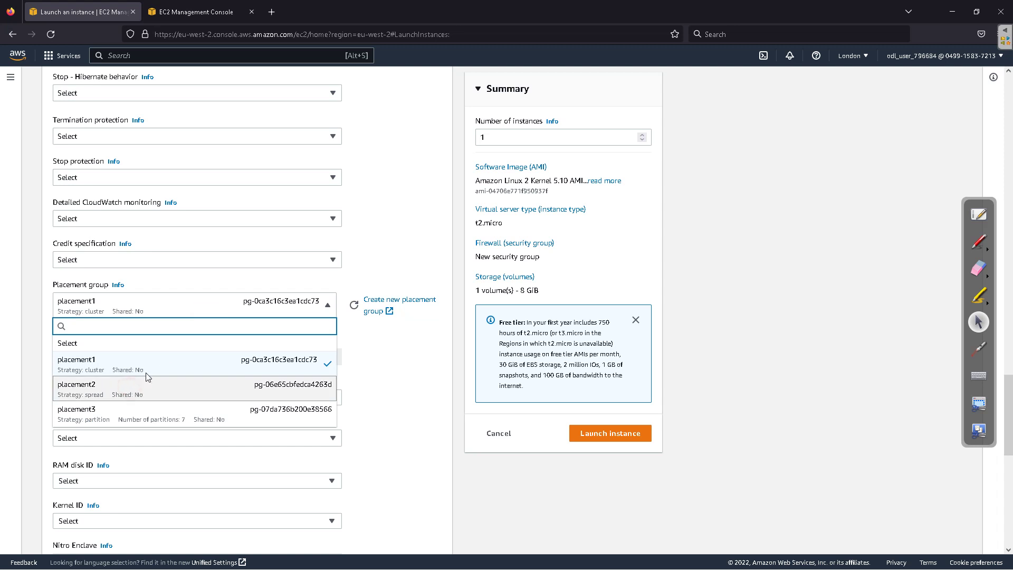
left_click(129, 388)
- Set the instance's placement group to placement3 with the partition strategy and view the target partition choices without picking one
left_click(165, 307)
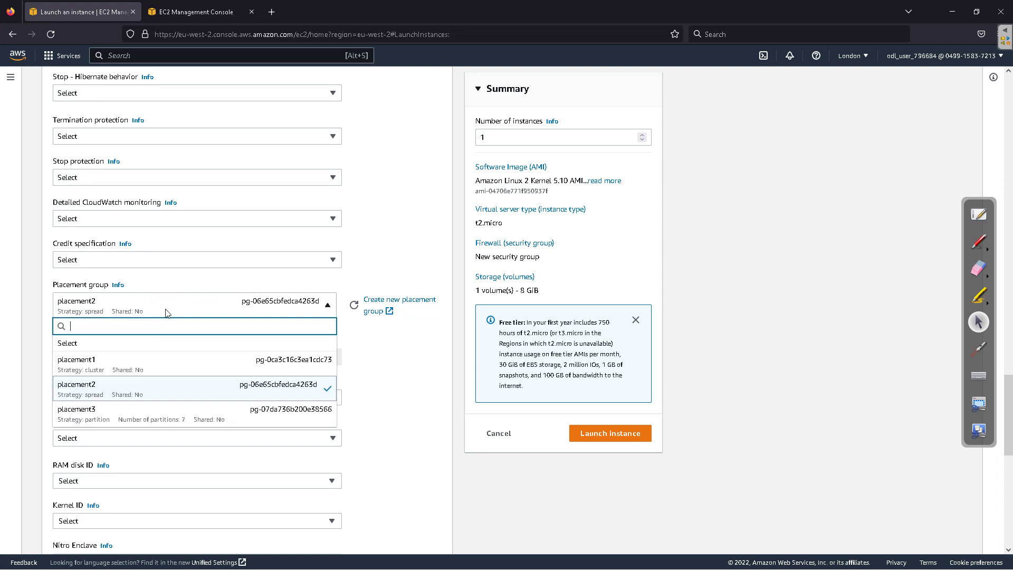
left_click(140, 413)
left_click(141, 348)
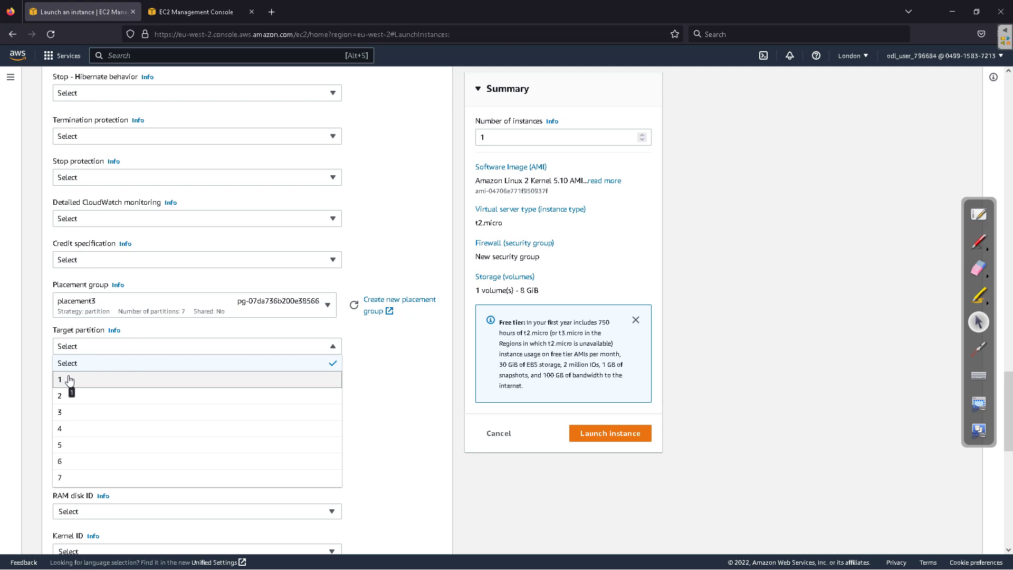
left_click(85, 349)
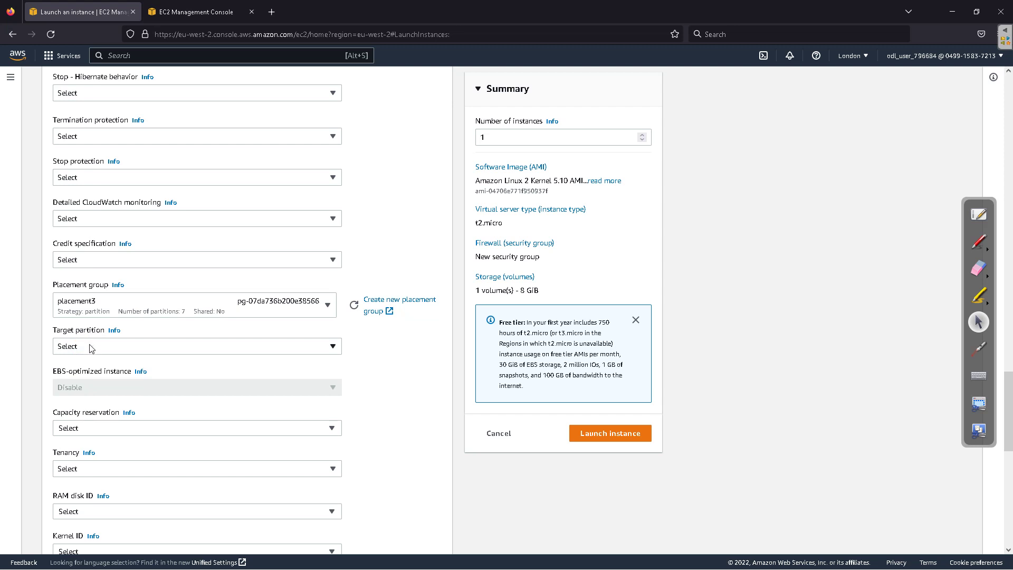